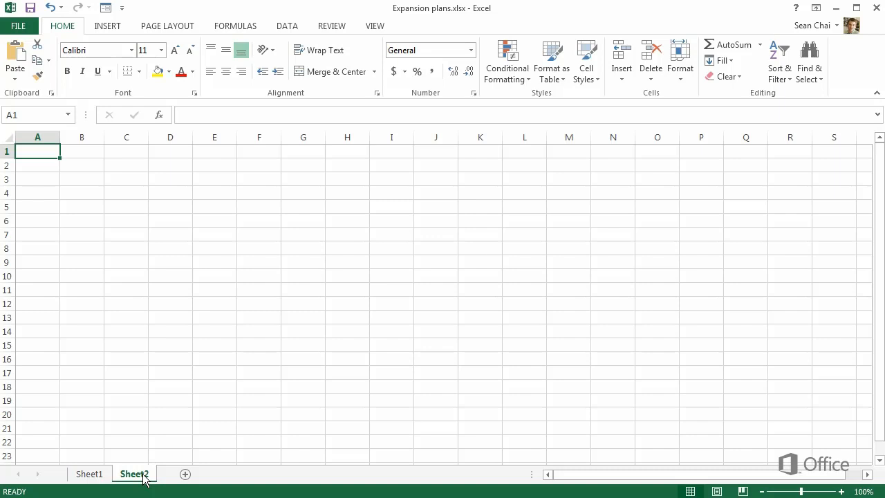
Rename Sheet2 as "Cost buffer" and Sheet1 as "Expansion plans"
double_click(135, 474)
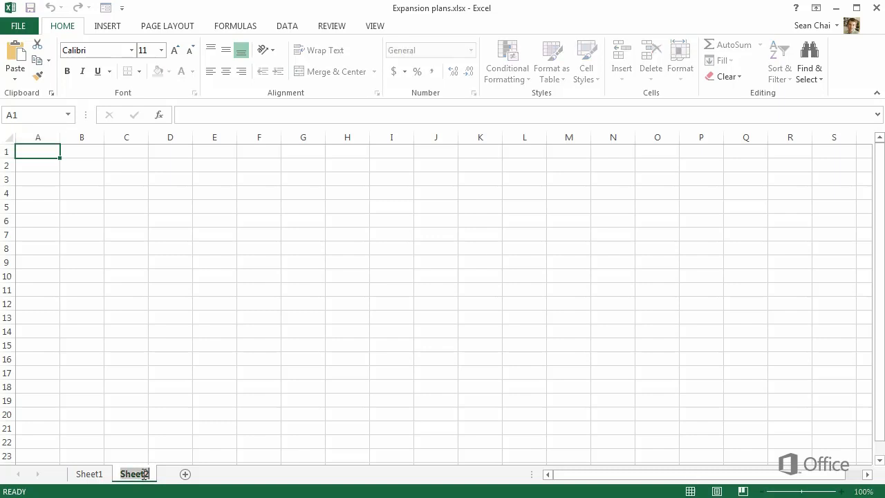
text(Cost buffer)
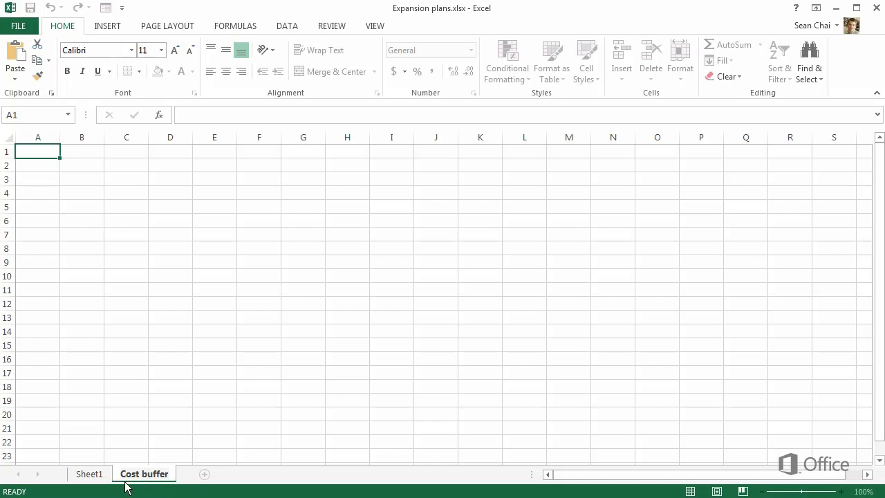
click(90, 474)
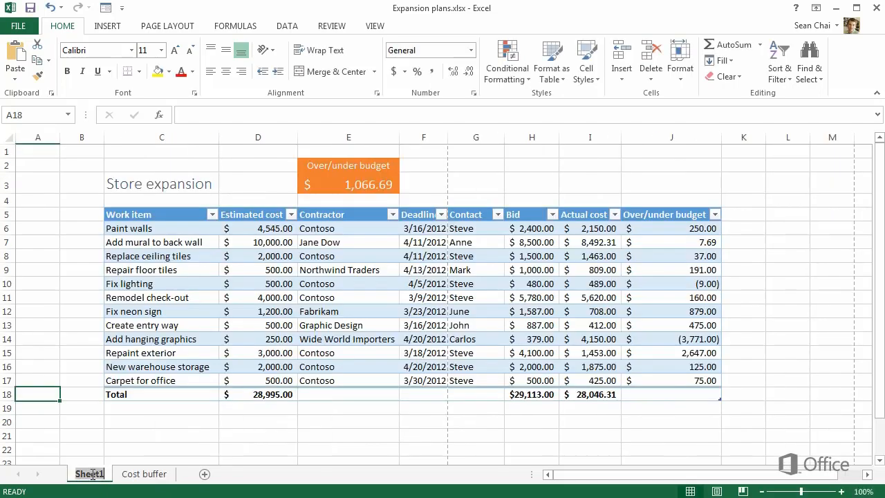
double_click(91, 474)
text(Expansion plans)
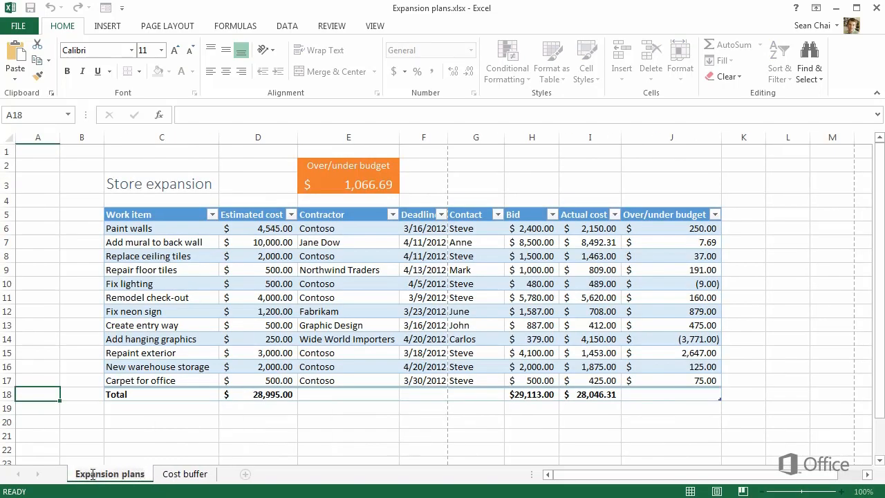
key(Return)
On the Cost buffer sheet, enter the column header "Cost buffer" in cell F5
click(185, 475)
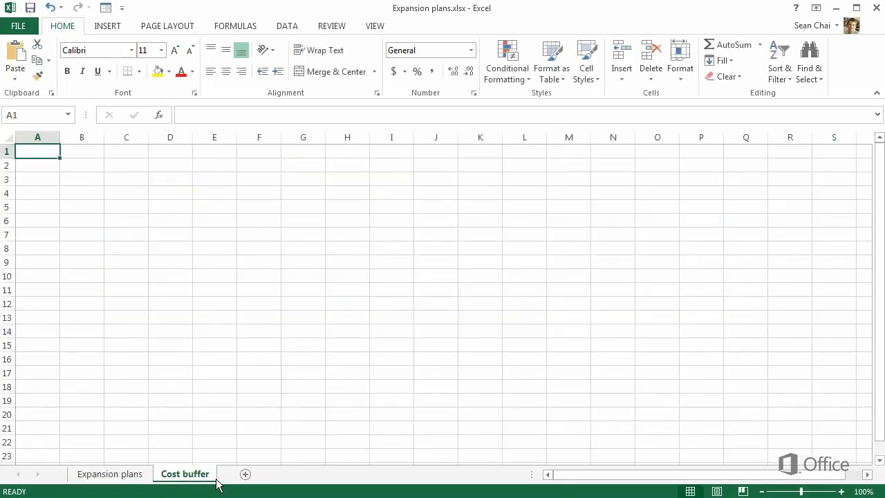
click(119, 209)
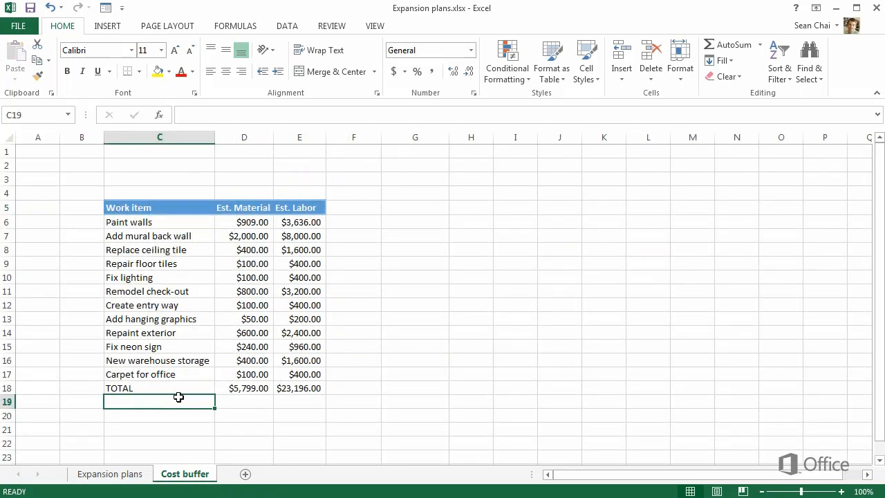
click(350, 210)
text(Cost buffer)
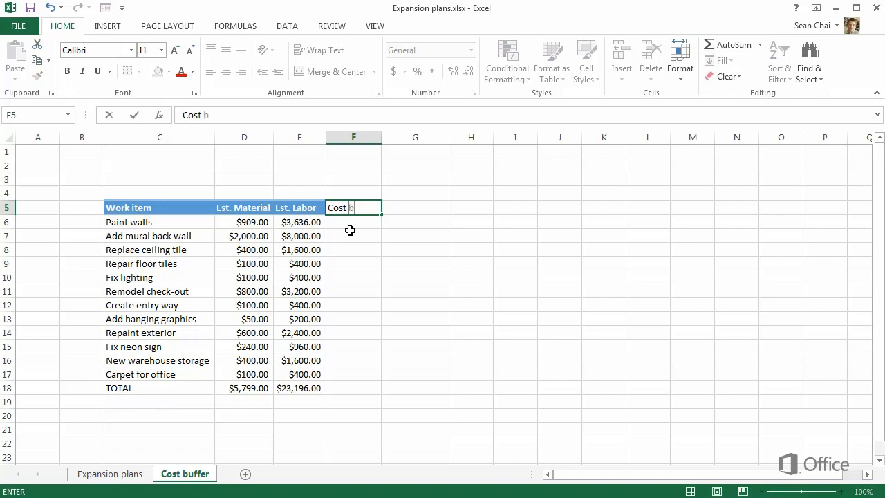
key(Return)
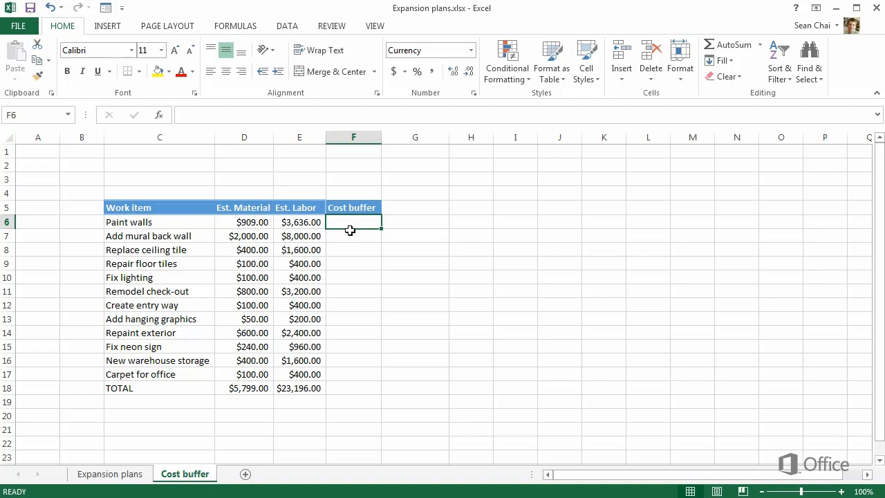
Enter .1 in cell D20 and format it as a percentage
click(256, 417)
text(.1)
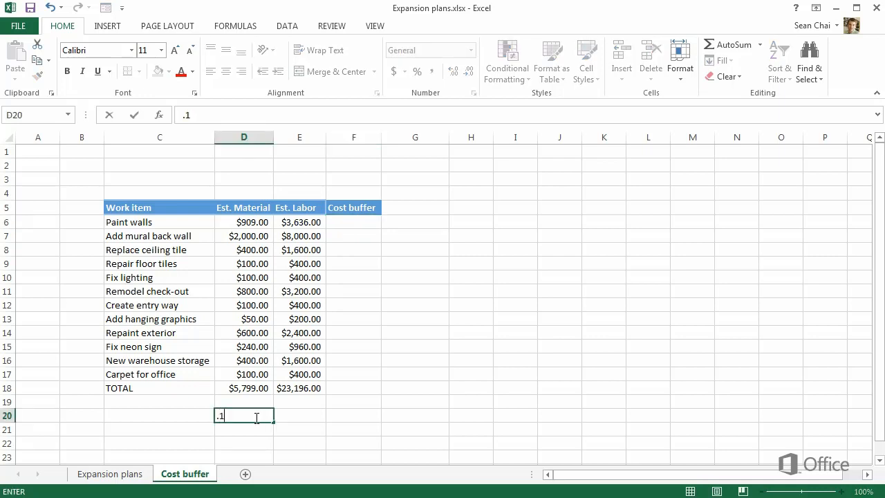
key(Return)
click(266, 418)
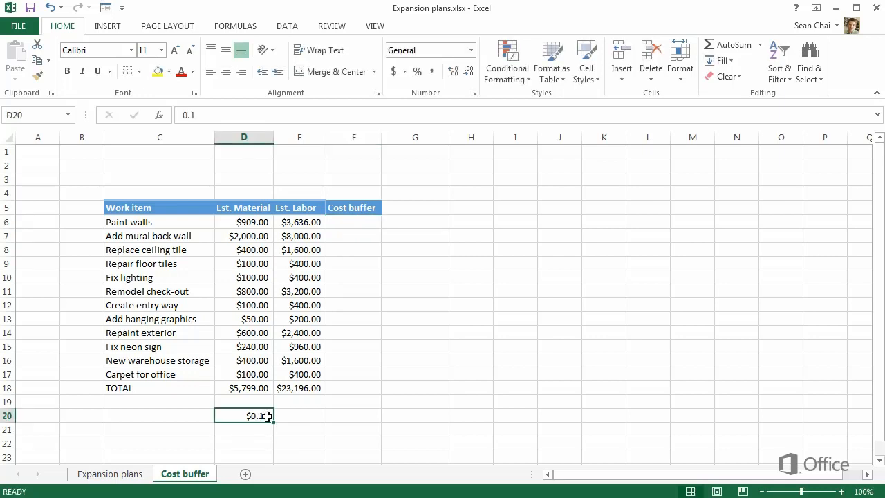
click(421, 71)
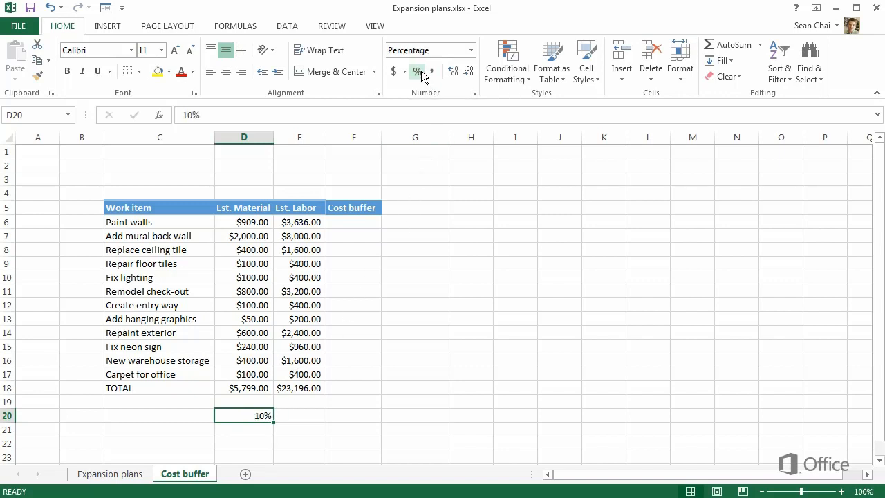
Label the percentage by entering "Cost buffer percentage" in cell C20
click(203, 418)
text(Cost buffe)
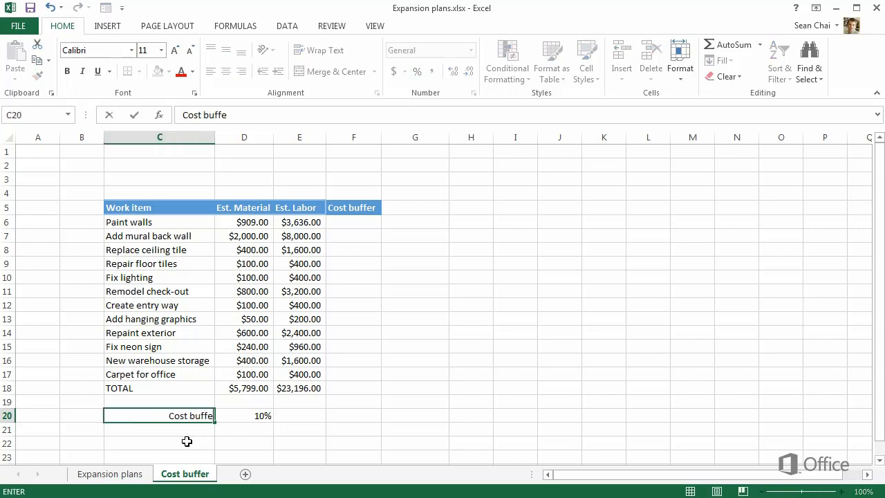
text(r percentage)
key(Return)
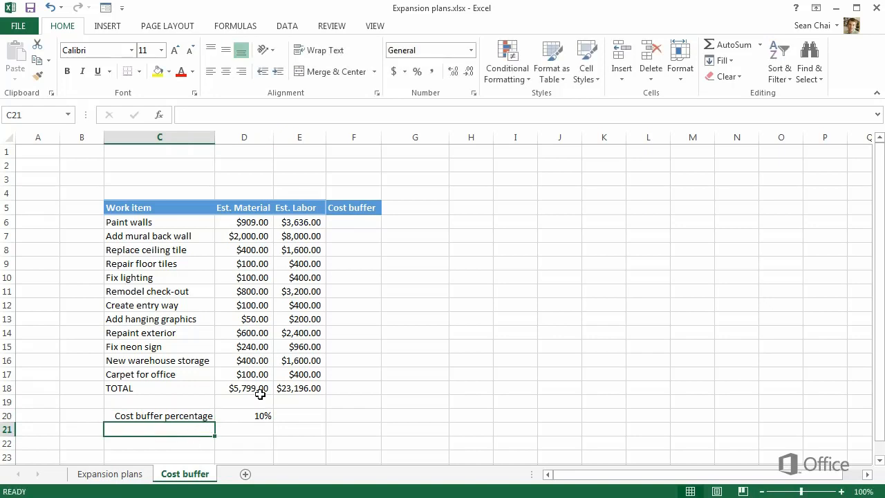
Enter the formula =D6+E6*D20 in cell F6 for the Paint walls cost buffer
click(352, 225)
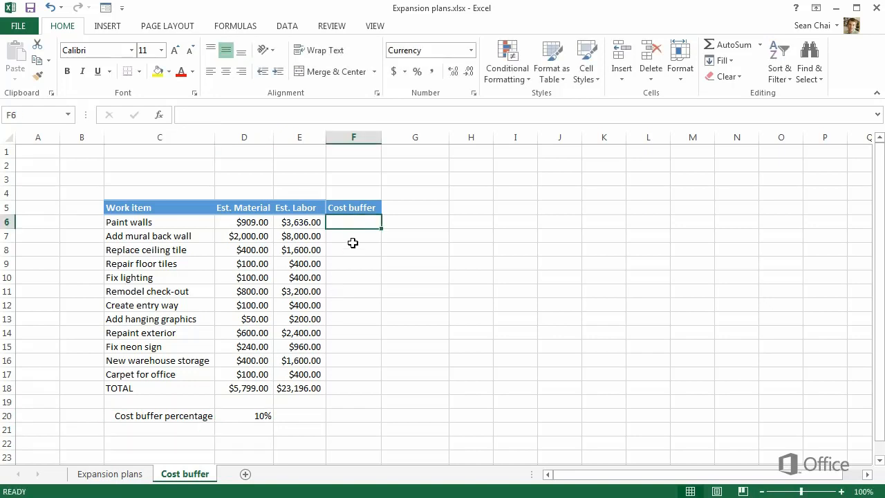
text(=)
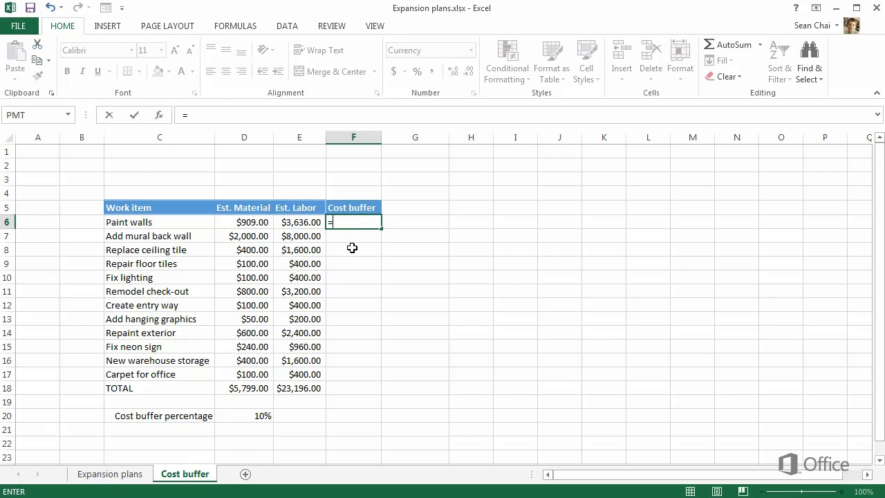
text(d6)
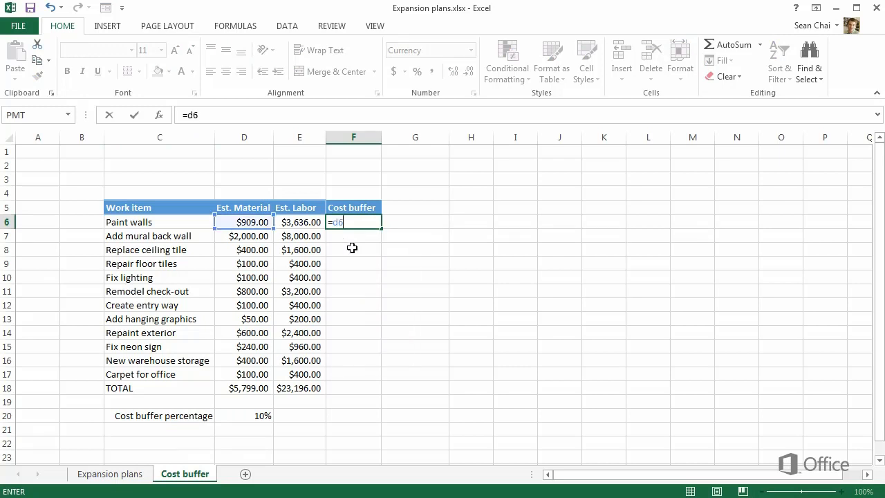
text(+e6)
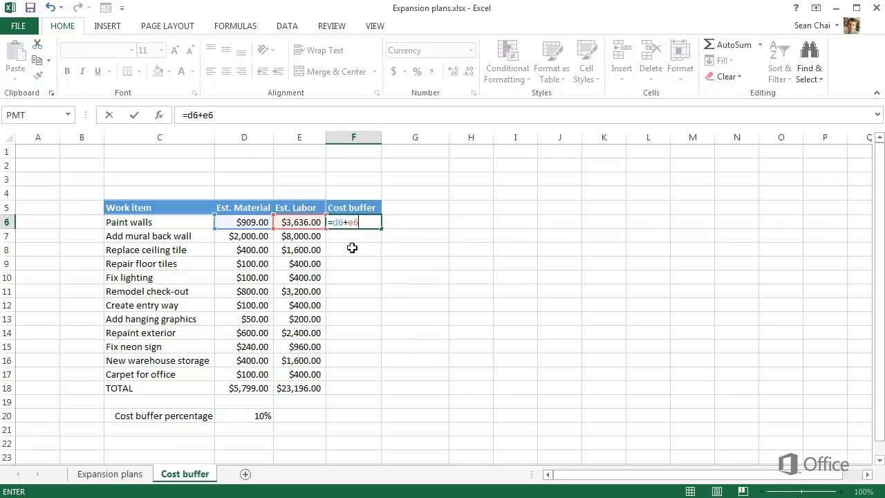
text(*d20)
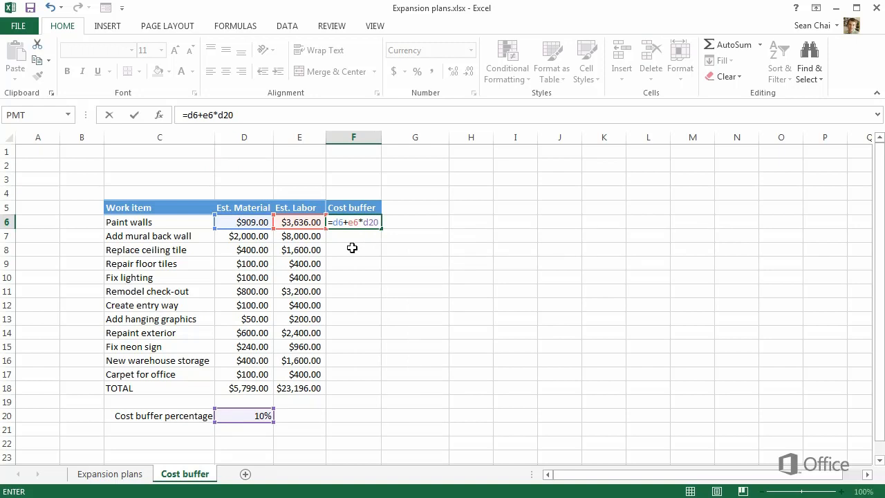
key(Return)
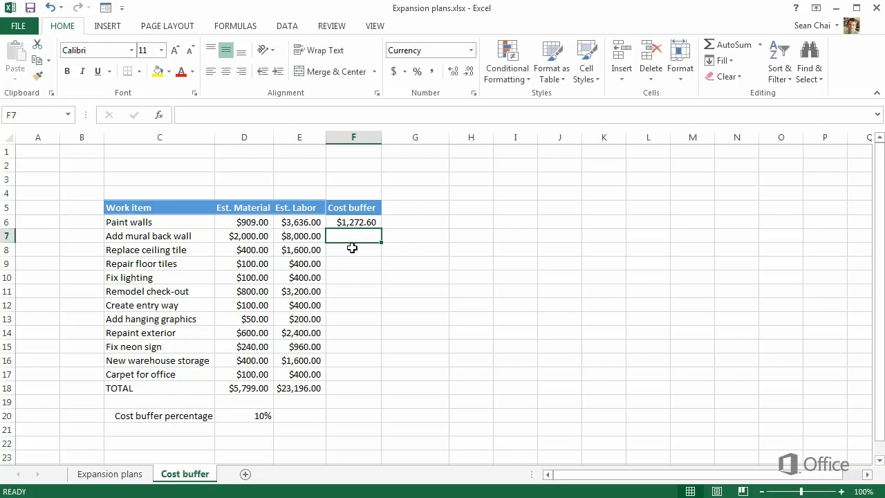
Add parentheses around the addition in F6's formula, making it =(D6+E6)*D20
click(357, 223)
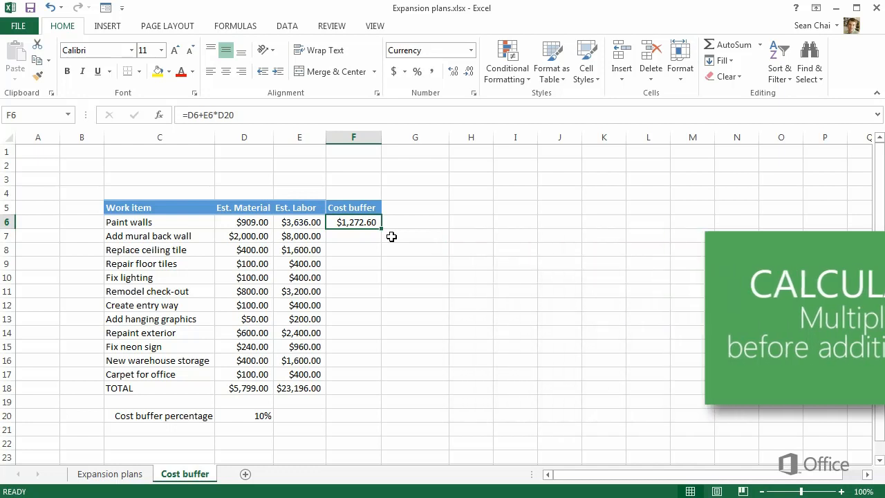
click(188, 115)
text(()
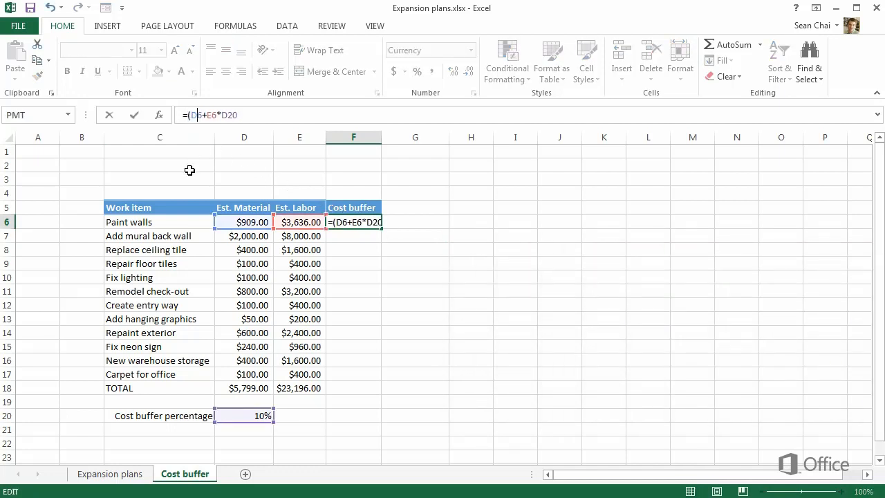
text())
key(Return)
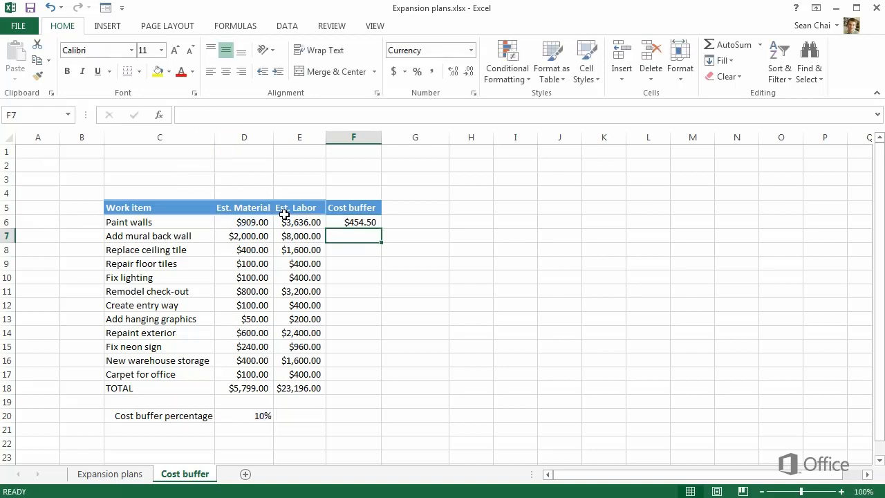
Fill the F6 formula down through F18 and compare the cell references in F6 and F7
click(350, 222)
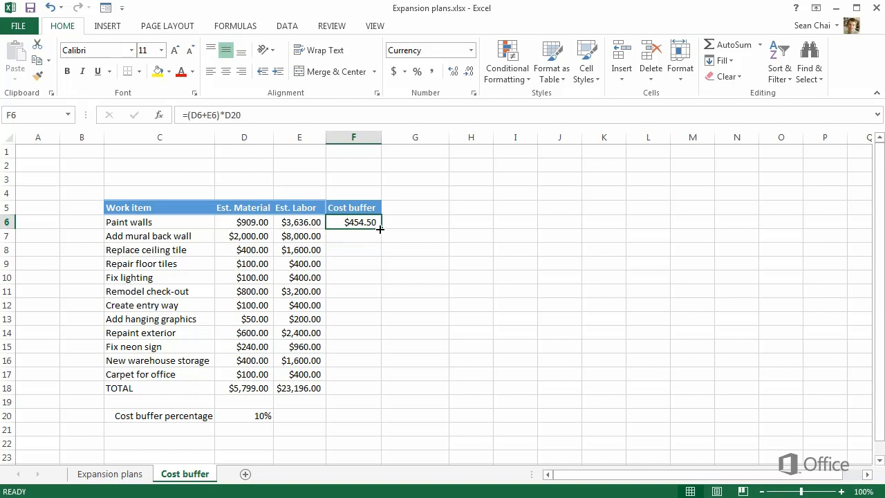
drag(379, 228, 362, 391)
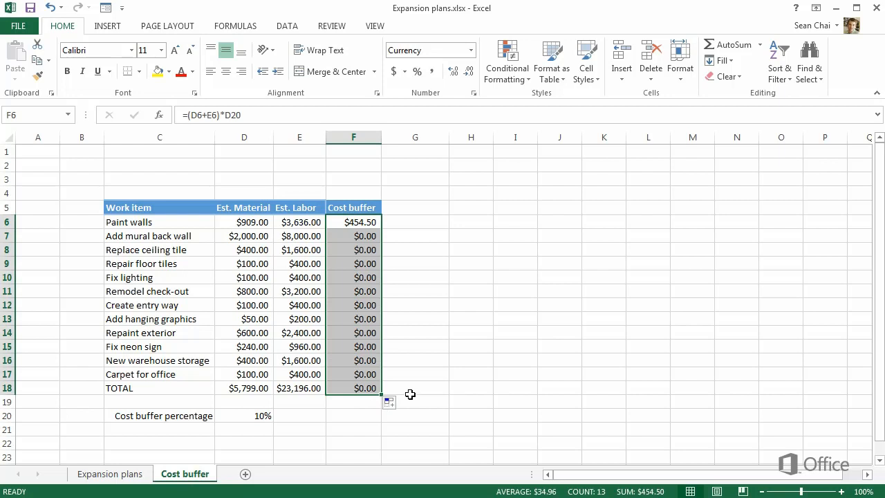
click(377, 223)
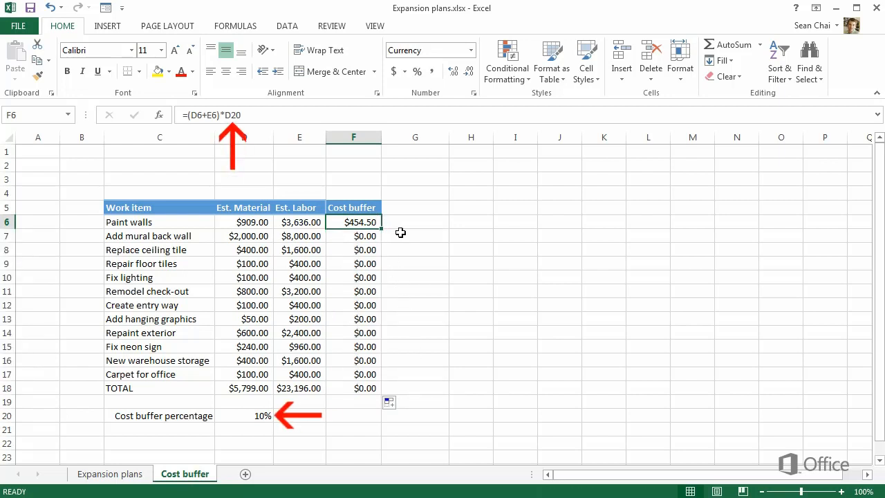
click(369, 235)
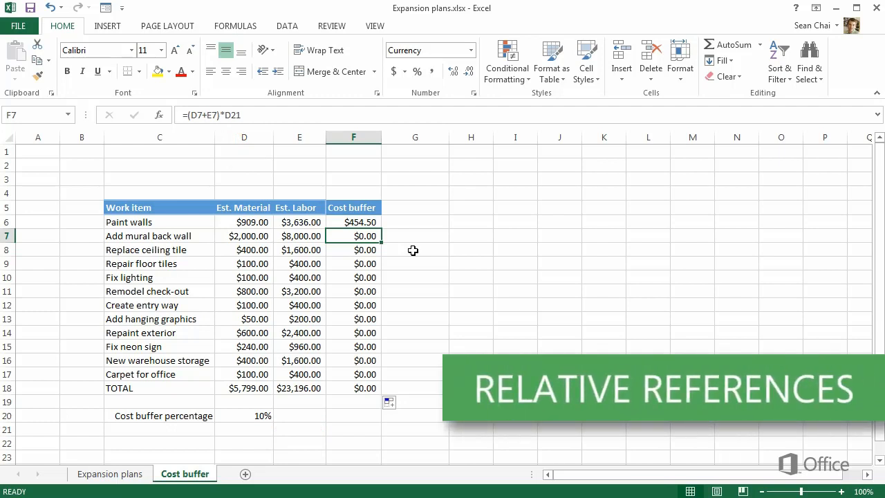
click(359, 222)
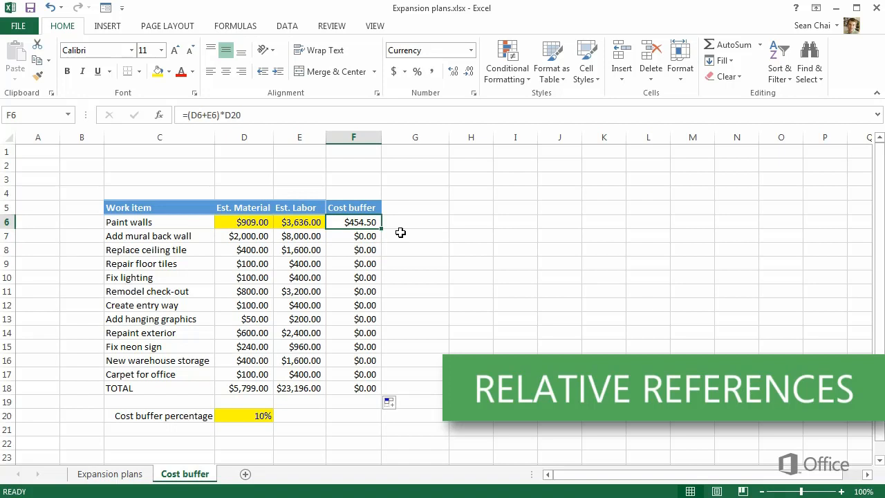
key(Down)
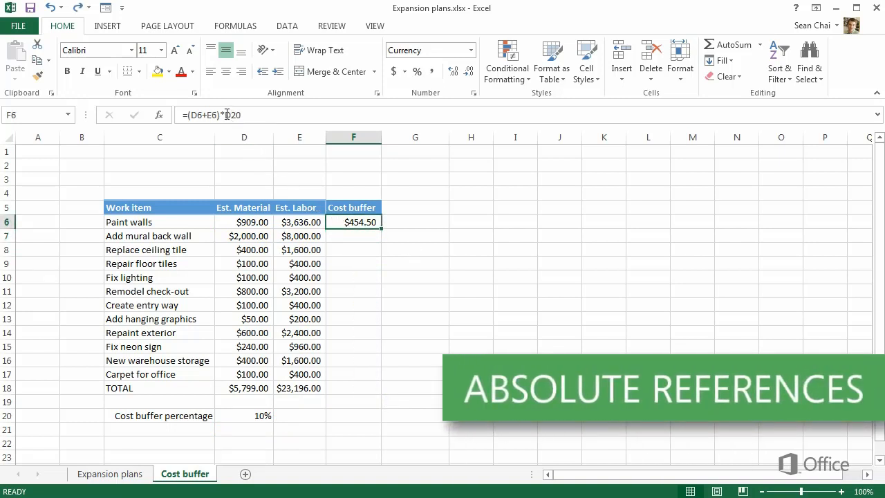
Make the D20 reference in F6's formula absolute so it reads =(D6+E6)*$D$20
click(227, 115)
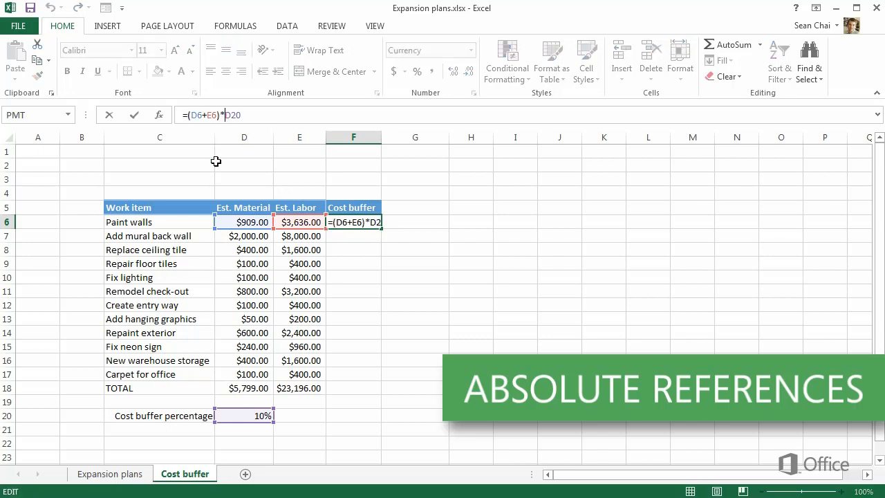
text($D$)
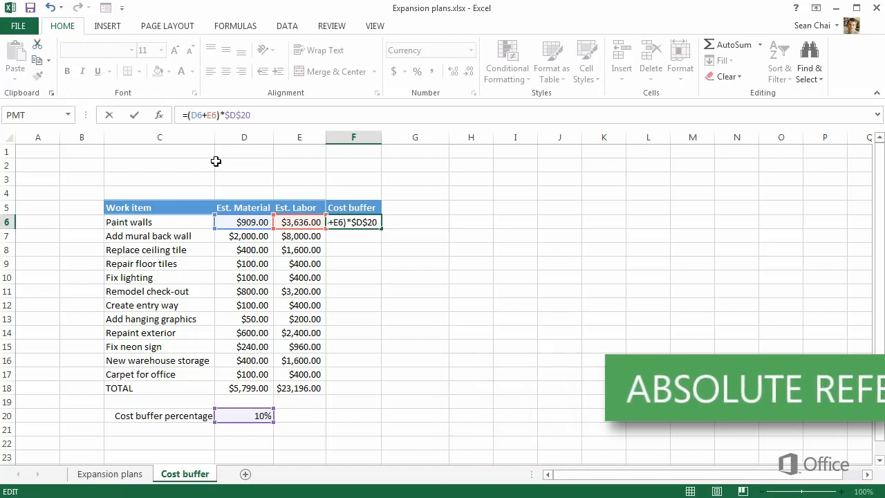
key(Return)
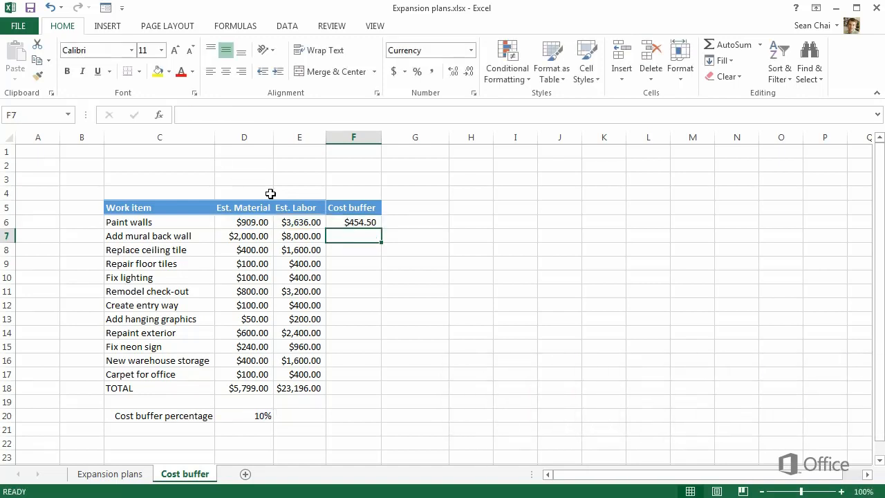
Fill the F6 formula down through F18 and check the copied formulas in F16, F12 and F8
click(344, 222)
drag(380, 230, 364, 389)
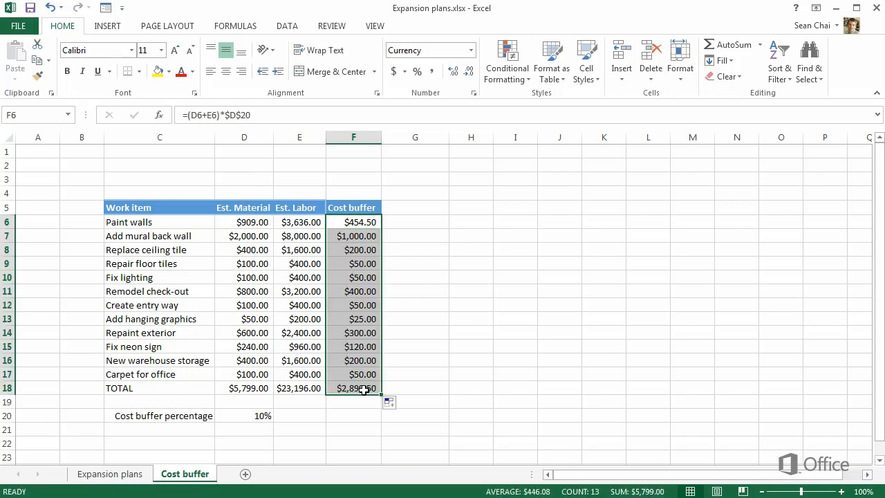
click(373, 362)
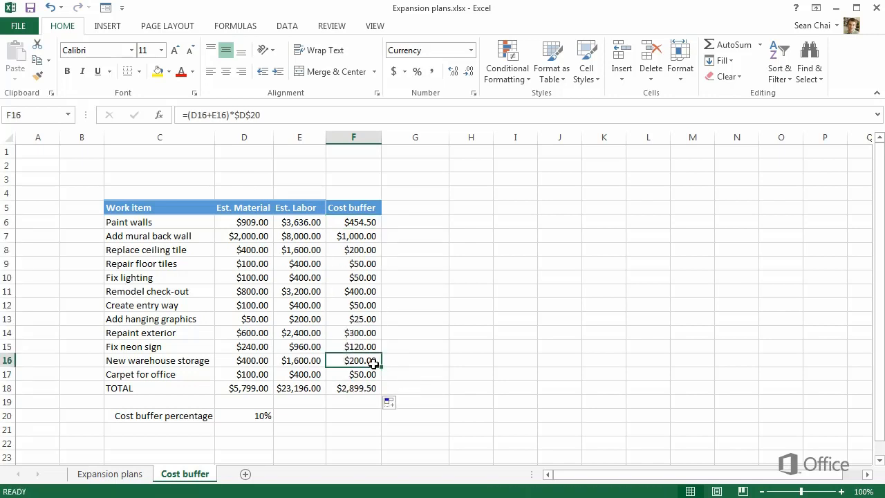
click(360, 305)
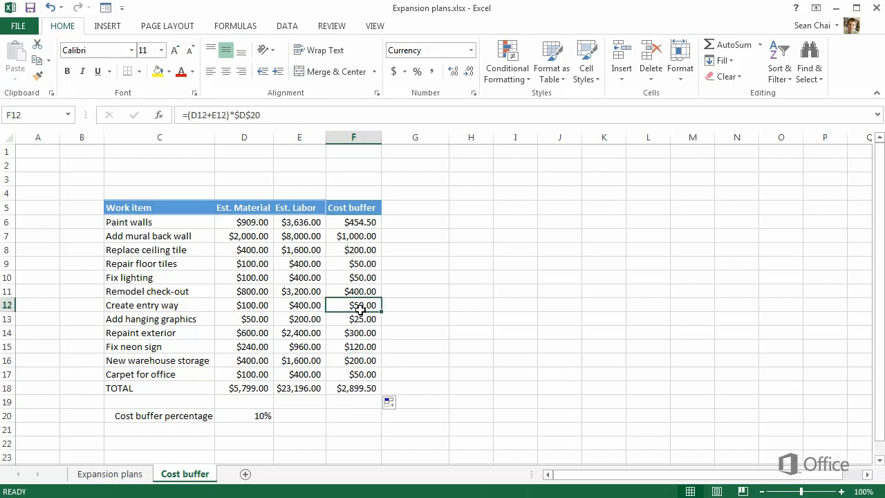
click(367, 250)
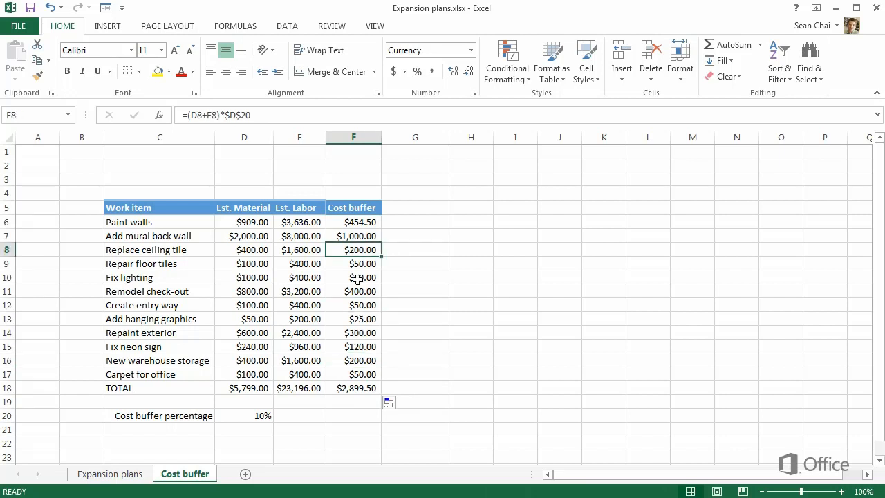
Test a cost buffer percentage of 20% in D20 and return it to 10%
click(270, 415)
text(20)
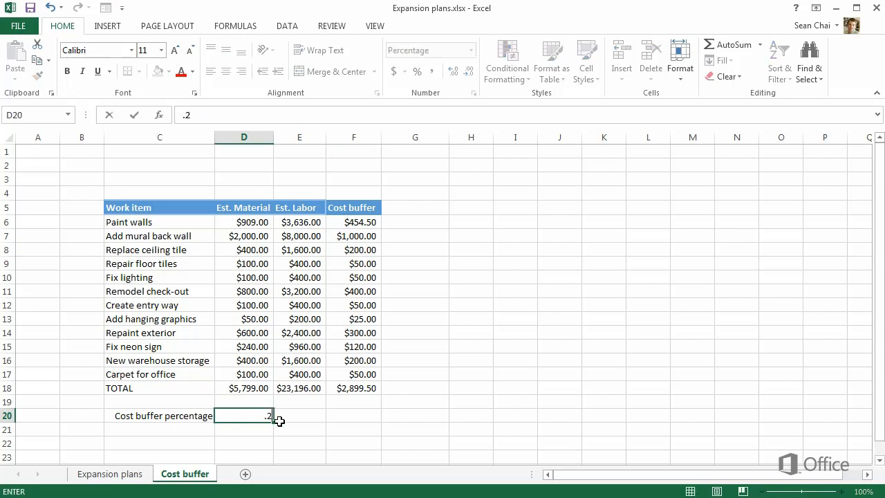
key(Return)
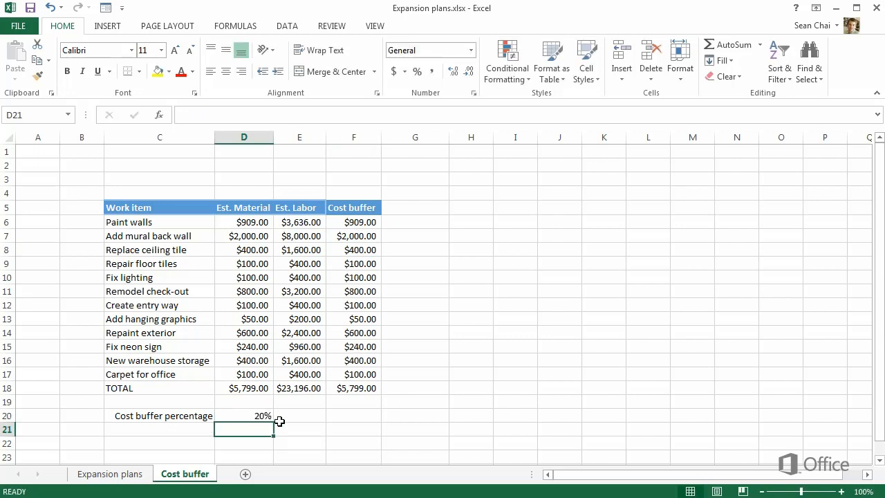
key(Up)
key(BackSpace)
text(10)
key(Return)
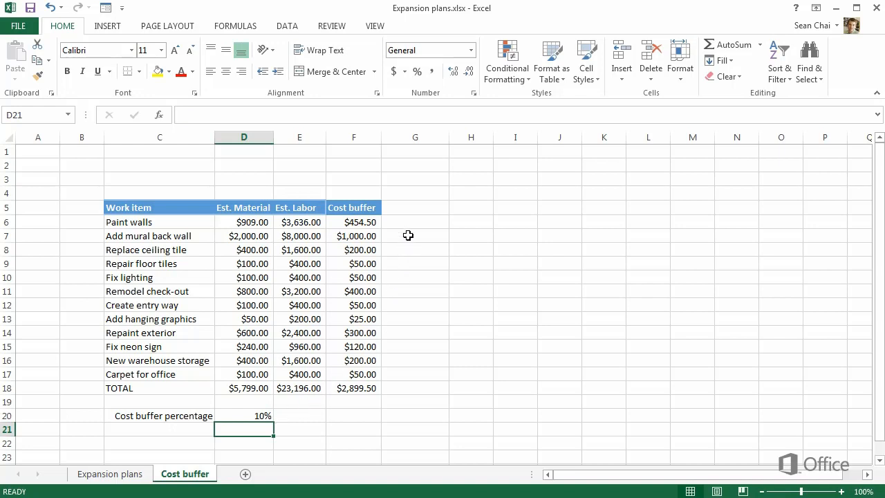
Add the column header "Estimated cost" in G5, beside the Cost buffer header
click(406, 211)
text(Estimated cost)
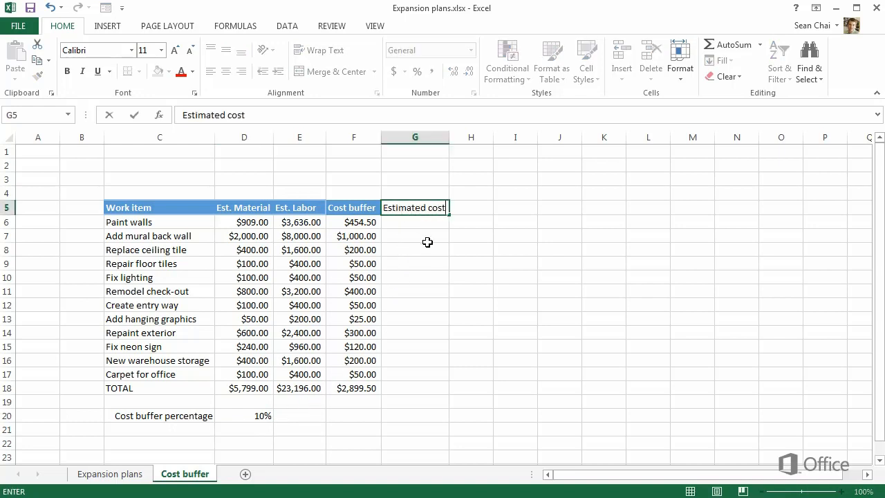
key(Return)
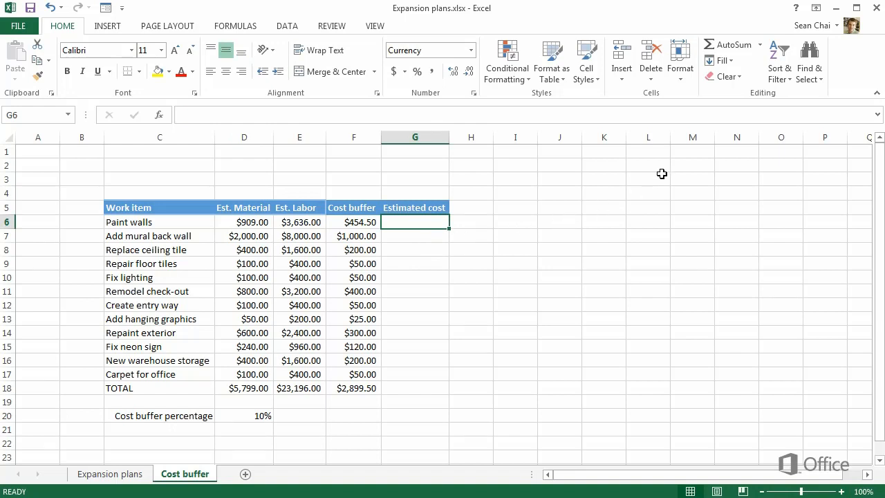
Total D6:F6 in G6 with AutoSum and fill the formula down through G18
click(712, 46)
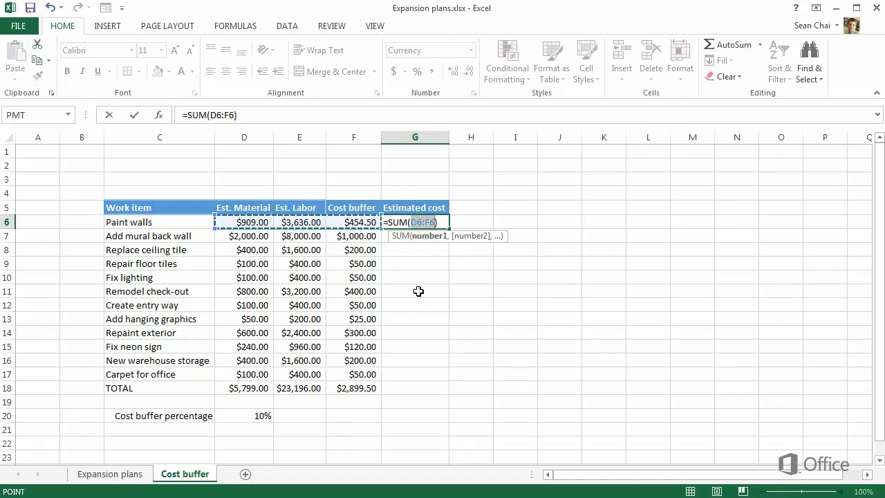
key(Return)
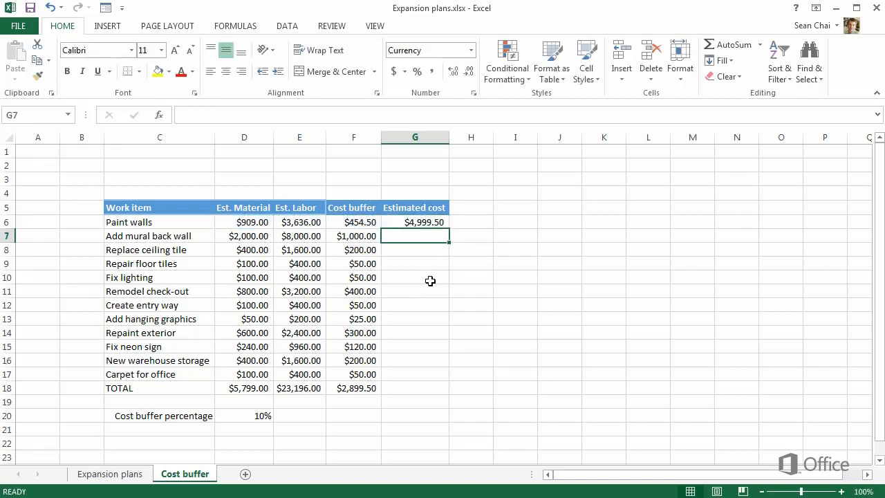
click(423, 225)
drag(448, 229, 442, 392)
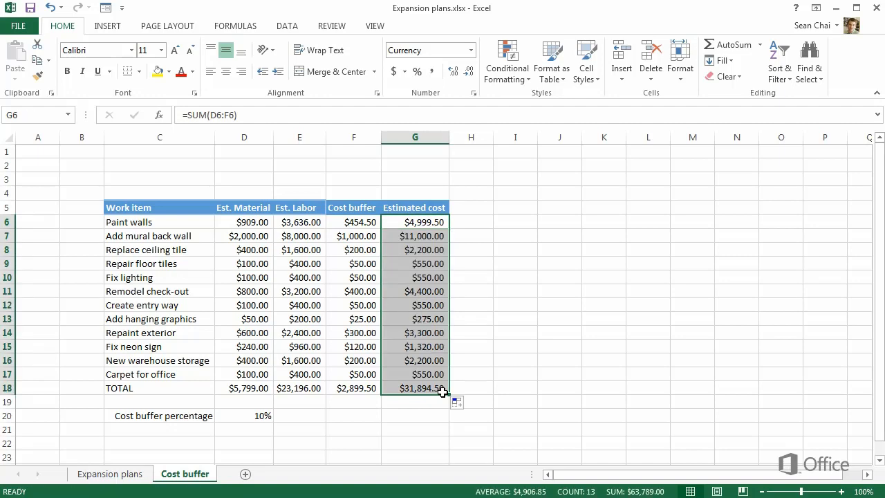
click(444, 406)
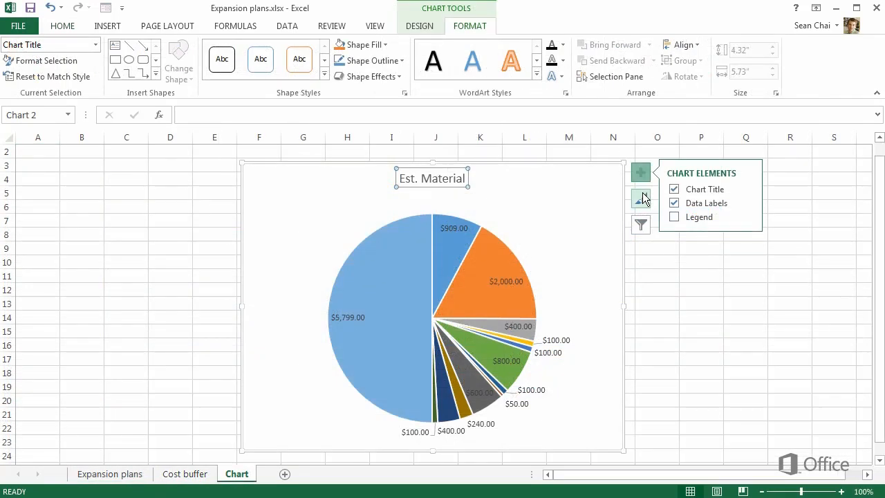
Browse the chart styles for the Est. Material pie chart and preview Style 6
click(641, 199)
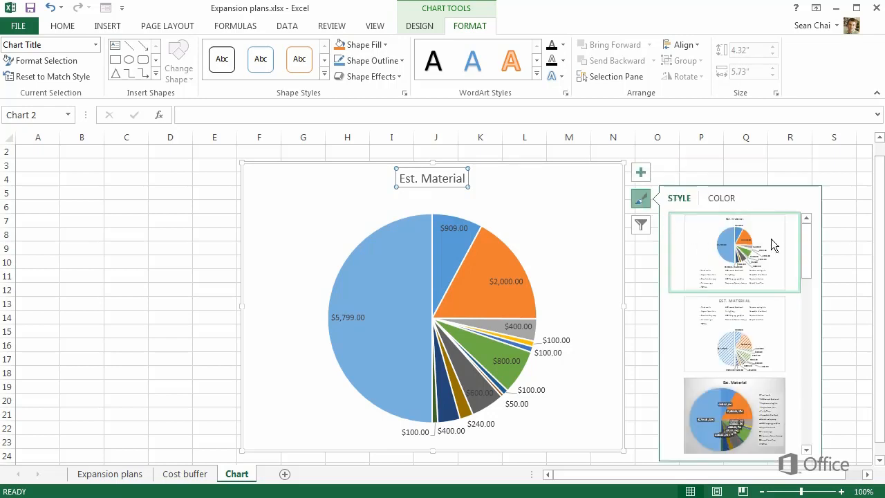
drag(803, 229, 814, 311)
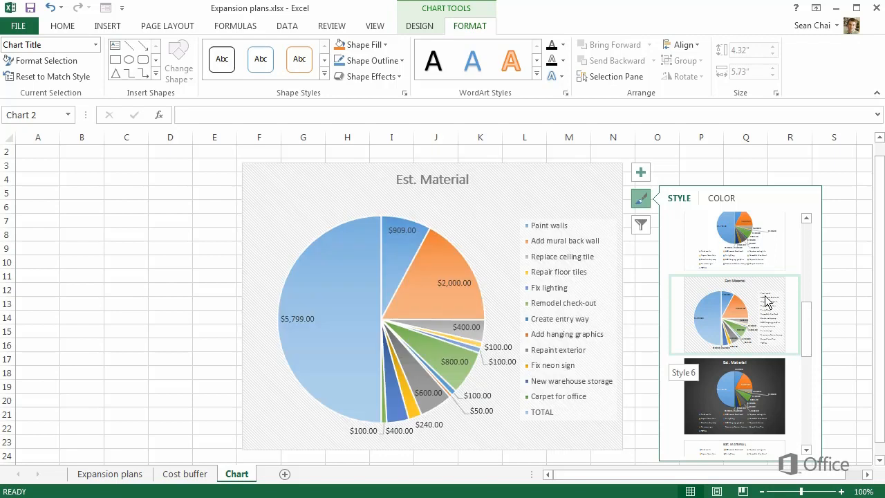